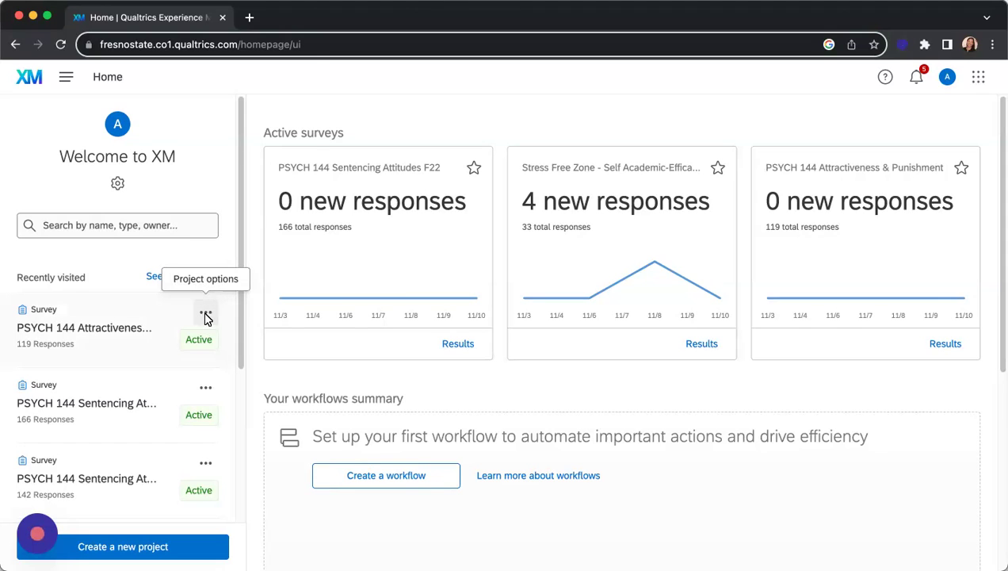
Close the PSYCH 144 Attractiveness & Punishment survey, stopping and recording in-progress sessions.
click(206, 315)
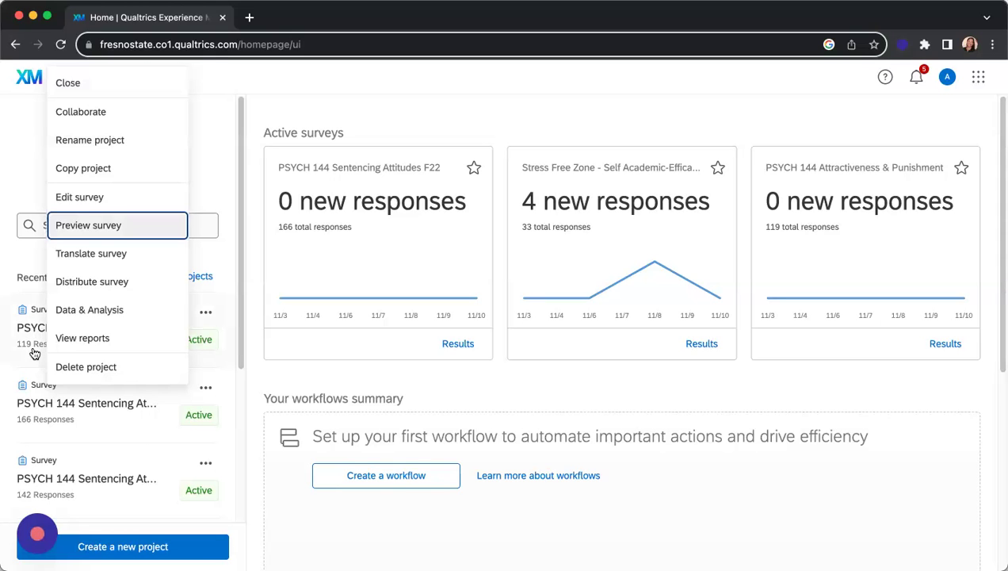
click(90, 84)
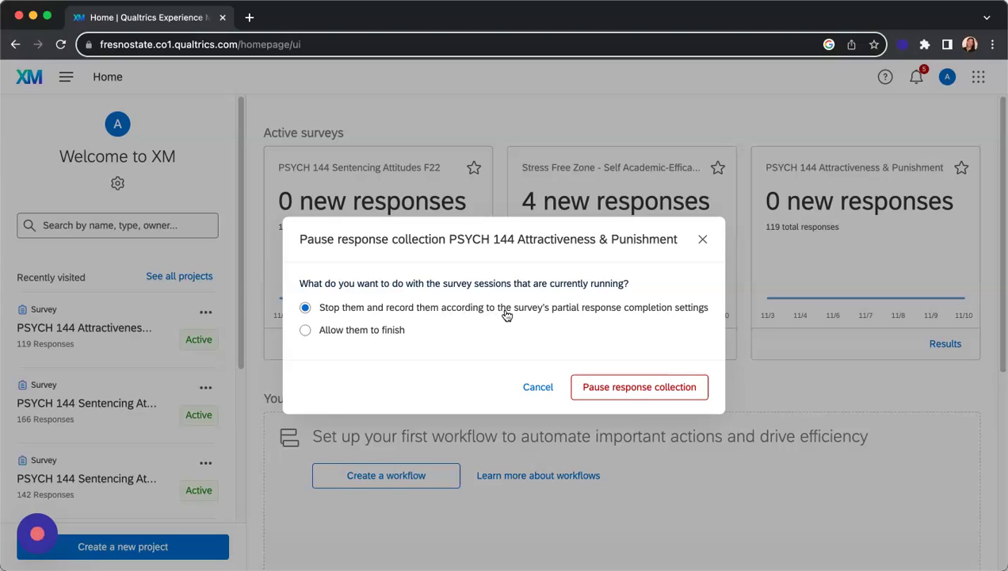
click(628, 395)
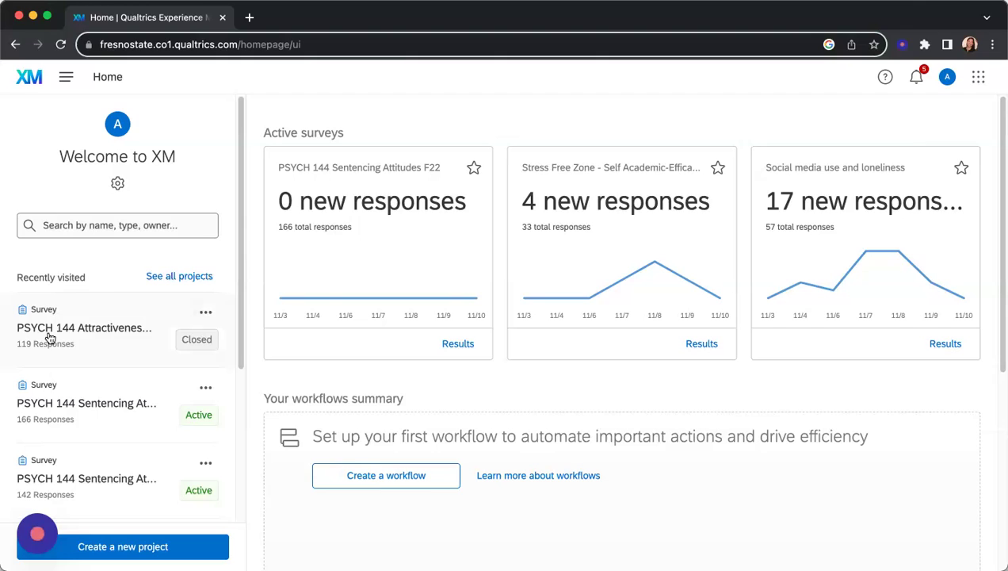
Open the closed survey's Data & Analysis data table from its options menu.
click(206, 315)
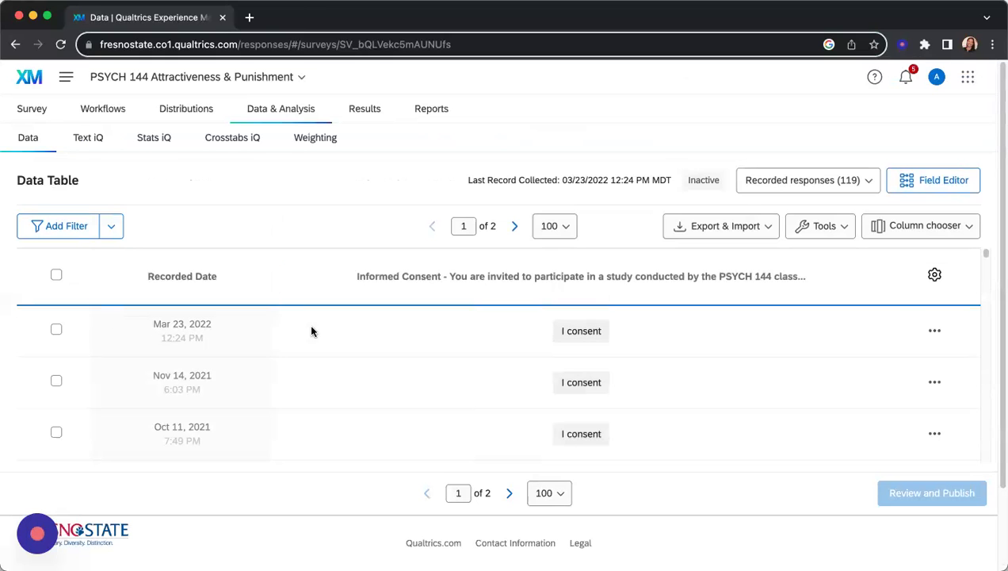
mouse_move(703, 180)
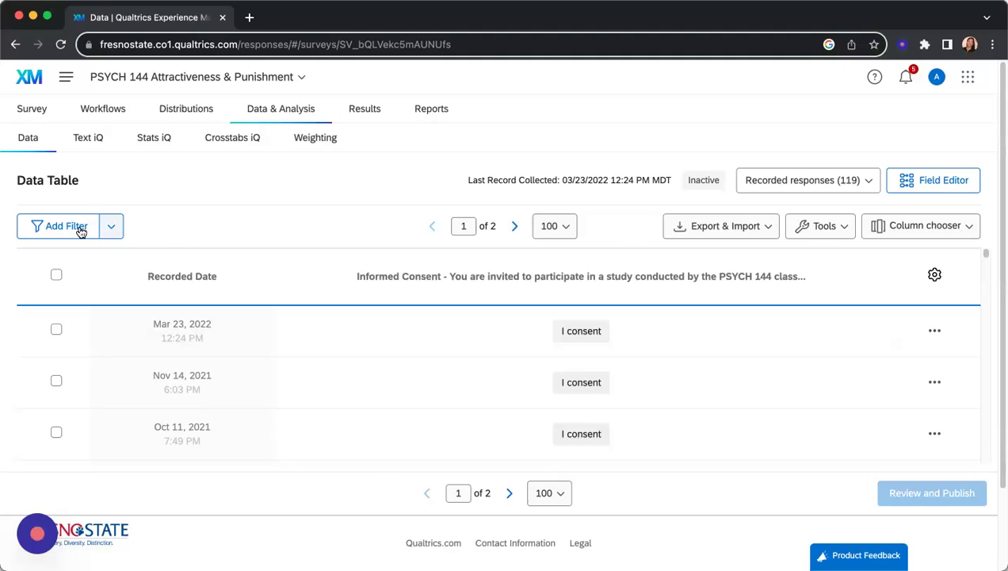
Create a new response filter and rename it 'Survey Previews'.
click(111, 229)
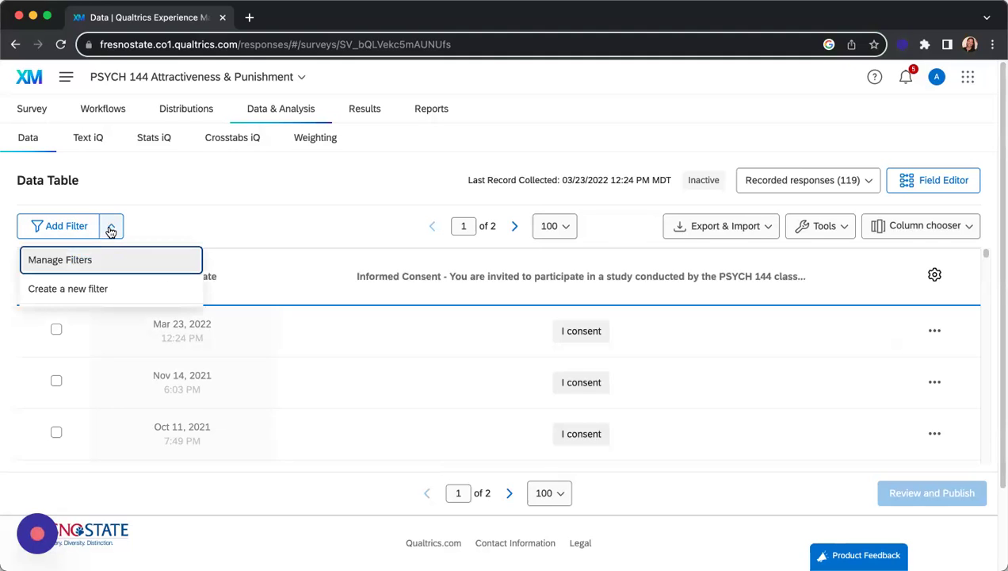
scroll(84, 284, down, 1)
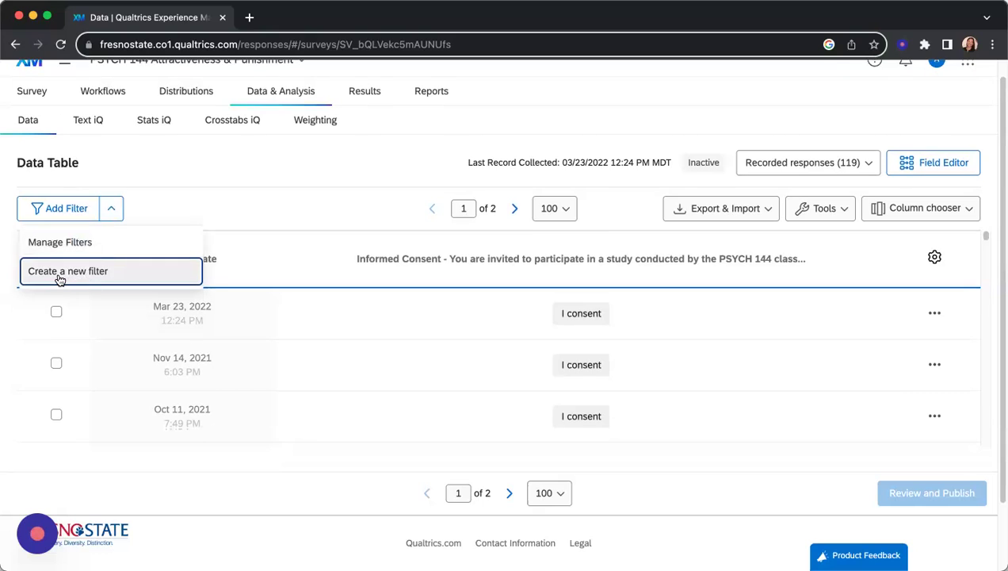
click(60, 274)
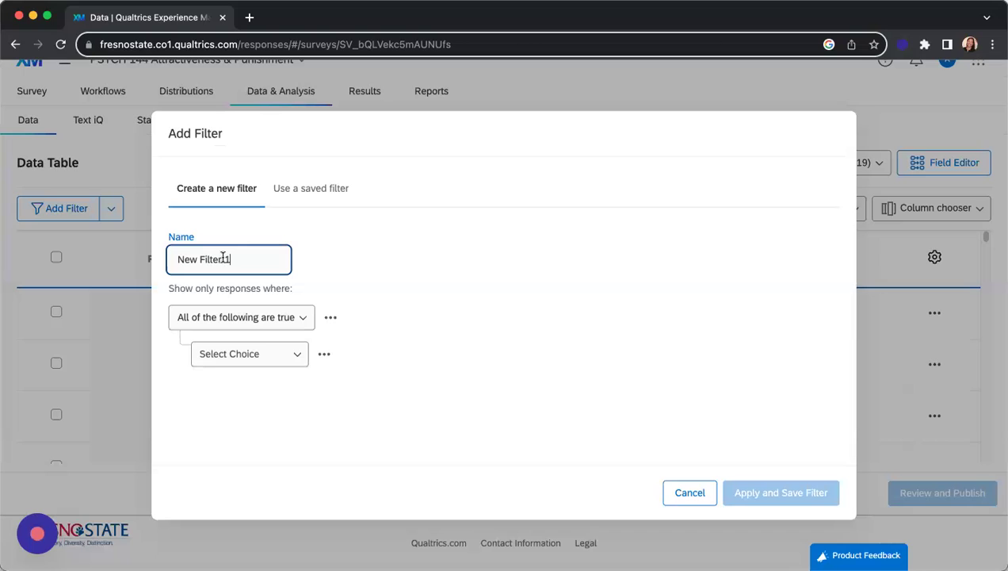
drag(229, 257, 167, 257)
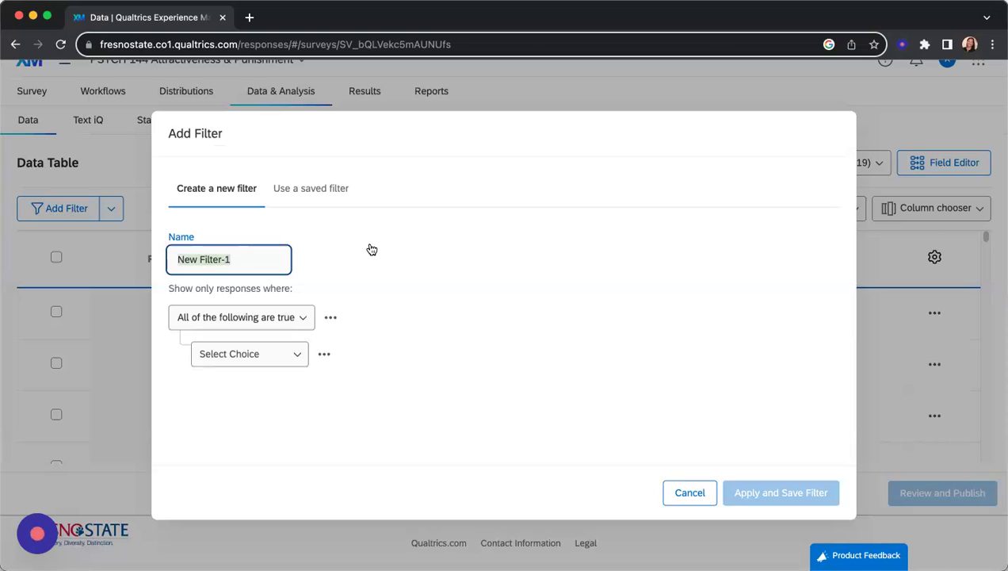
text(Survey Preview)
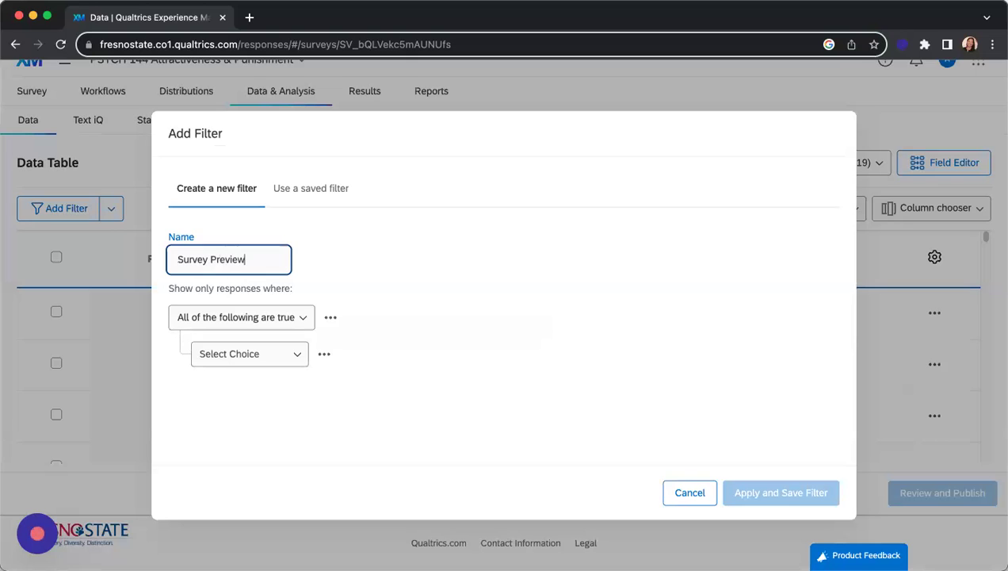
text(s)
Keep the filter requiring all conditions and base its first condition on Survey Metadata > Response Type.
click(307, 321)
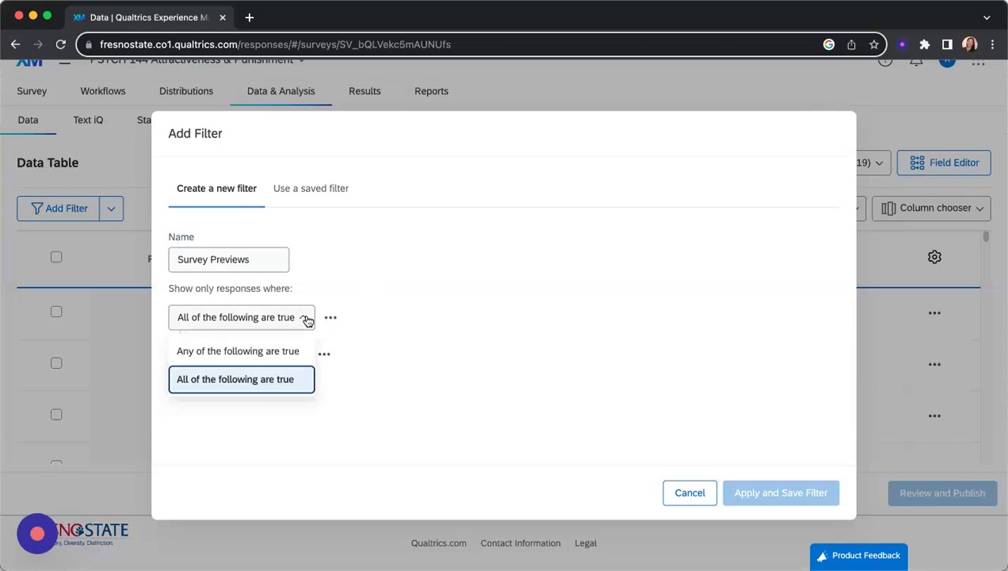
click(287, 379)
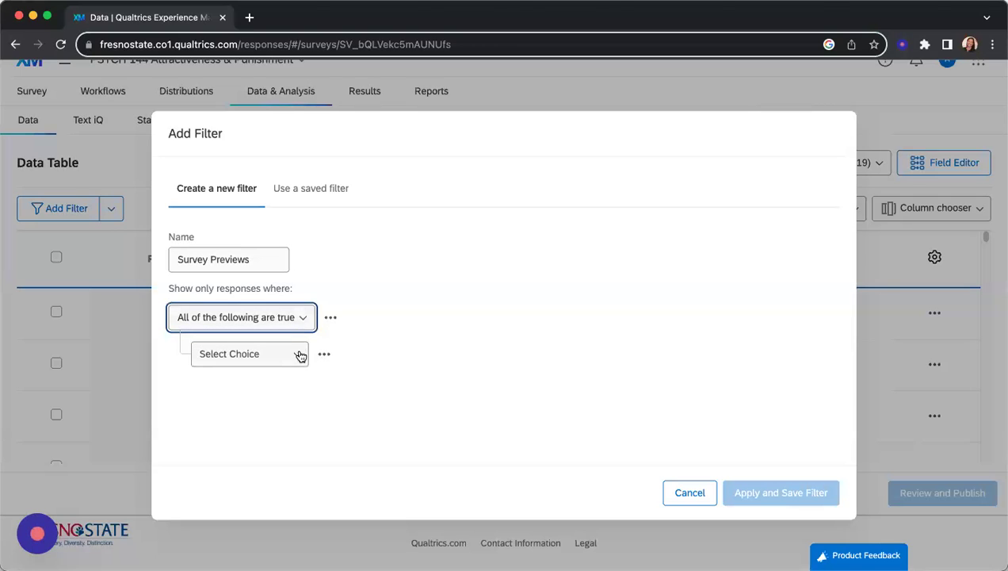
click(300, 355)
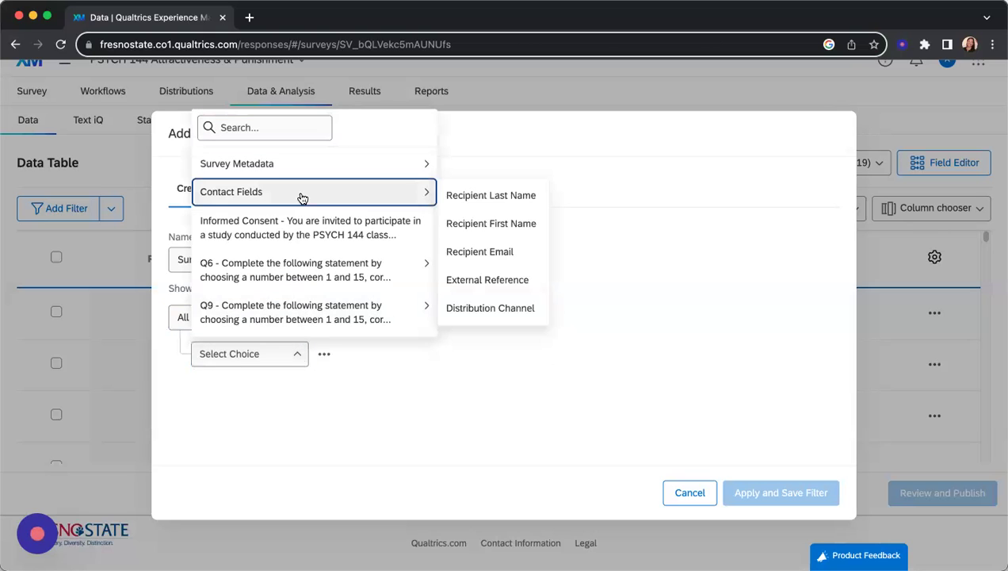
mouse_move(301, 198)
mouse_move(318, 172)
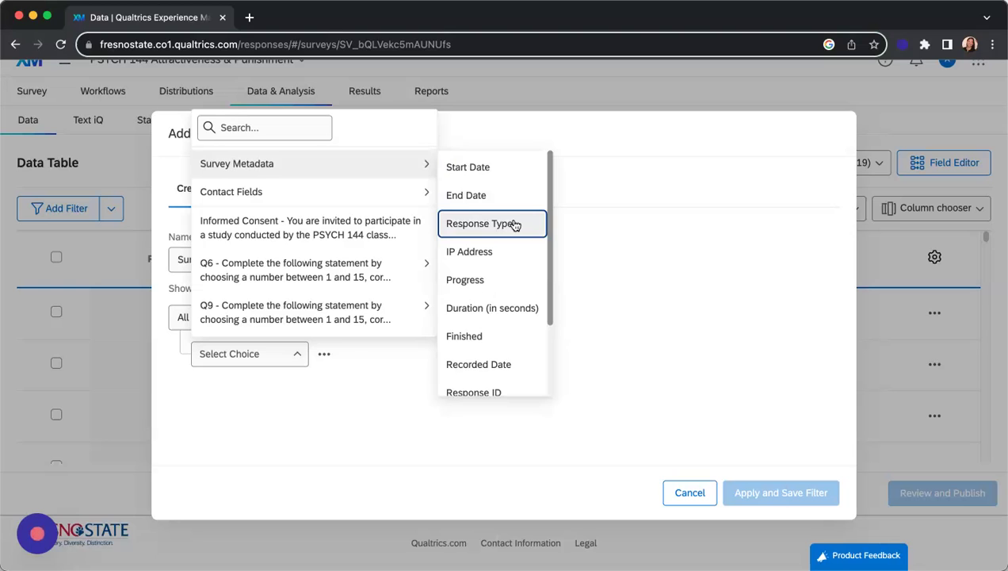
click(513, 225)
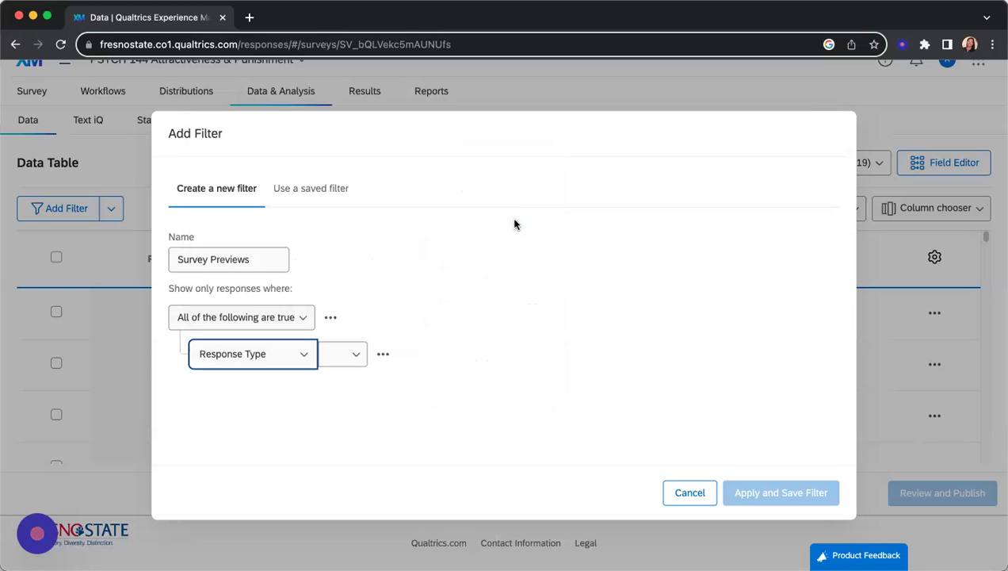
Set the condition to Response Type is not Survey Preview, Survey Test, Imported or Spam.
click(360, 361)
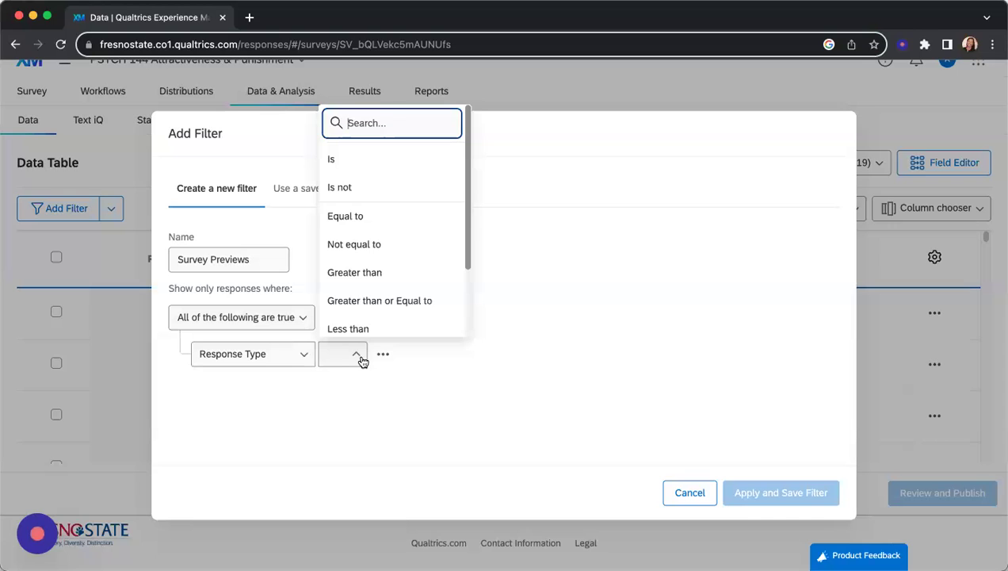
click(362, 192)
click(437, 358)
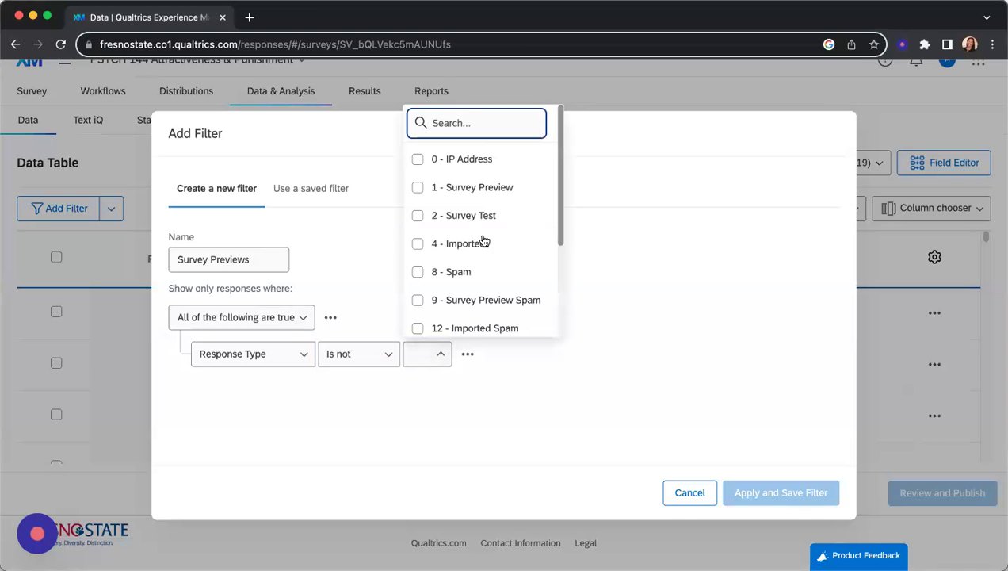
click(419, 190)
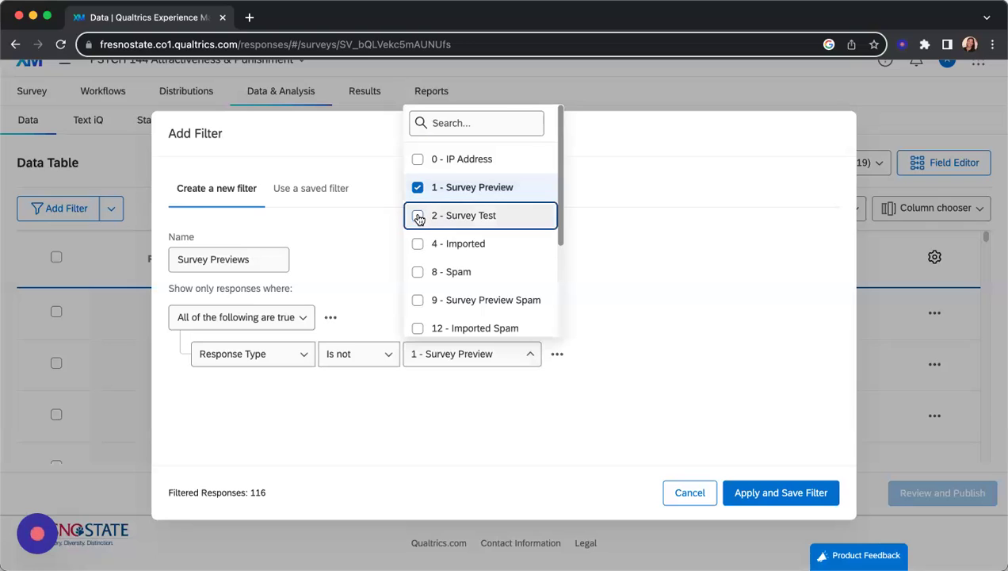
click(418, 217)
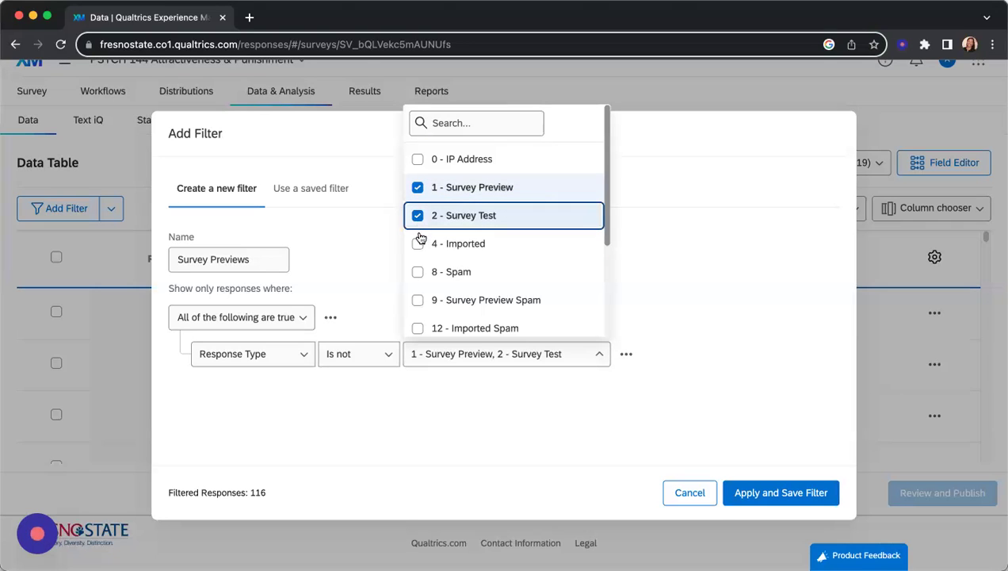
click(419, 246)
click(418, 272)
Leave Survey Preview Spam unchecked, then apply and save the filter, leaving 115 responses.
click(416, 301)
scroll(478, 274, down, 2)
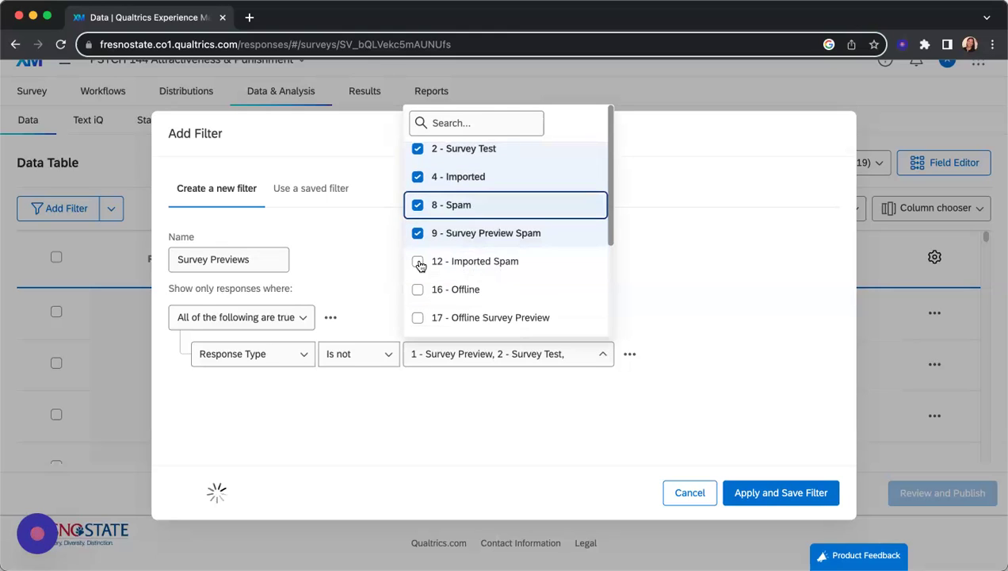
click(551, 246)
scroll(552, 262, down, 2)
scroll(553, 268, up, 4)
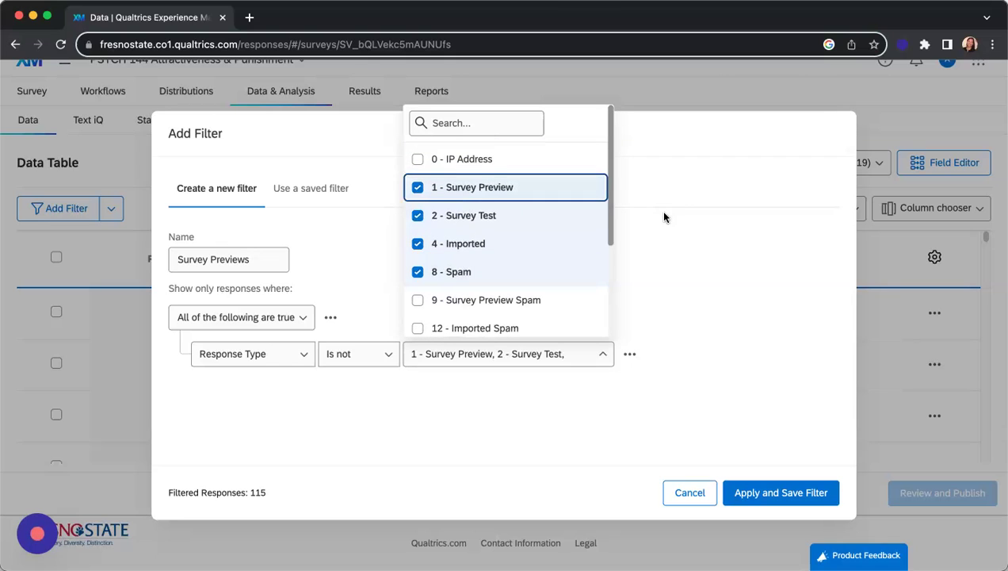
click(685, 229)
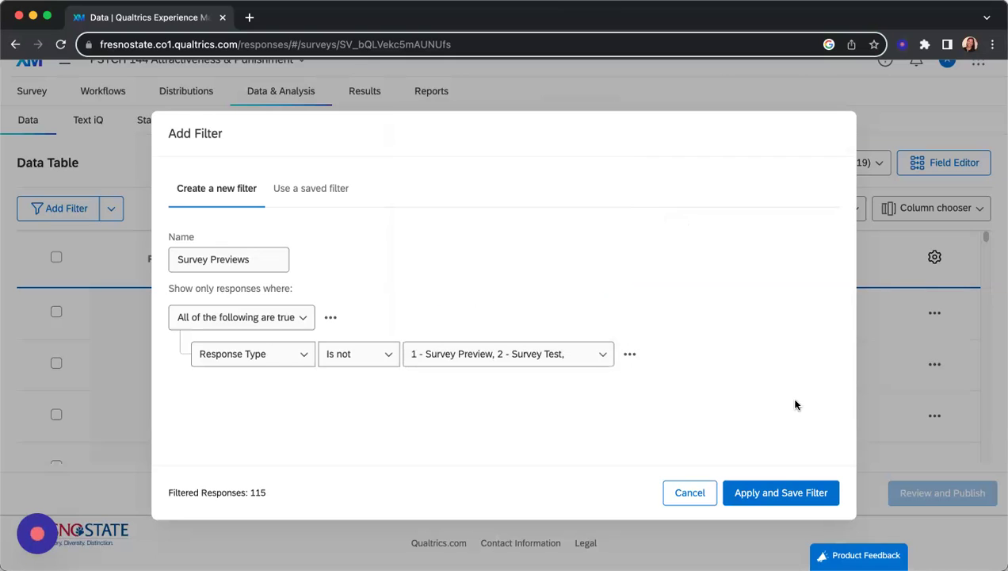
click(779, 493)
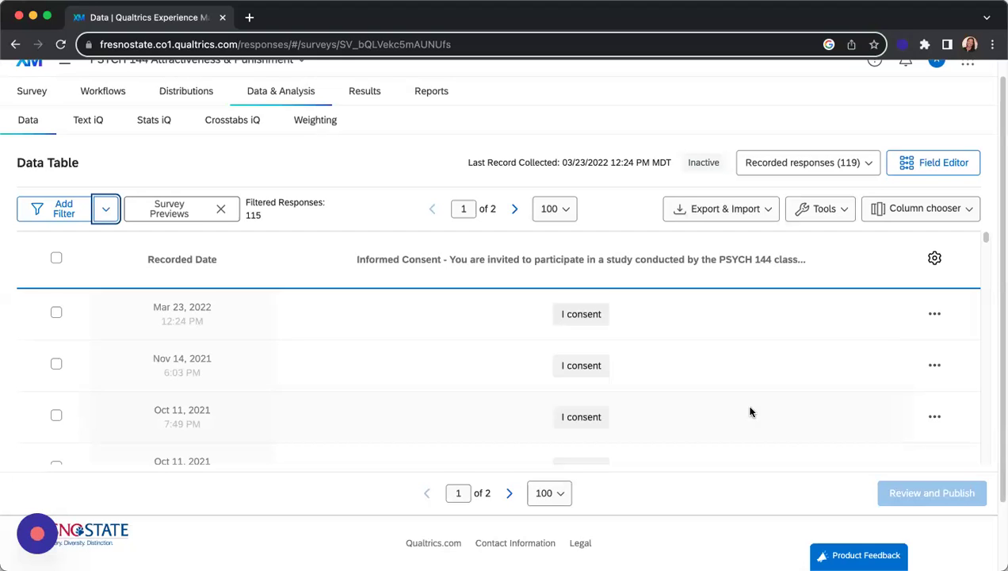
Set up an SPSS data export with 'Export viewing order data for randomized surveys' enabled.
click(768, 209)
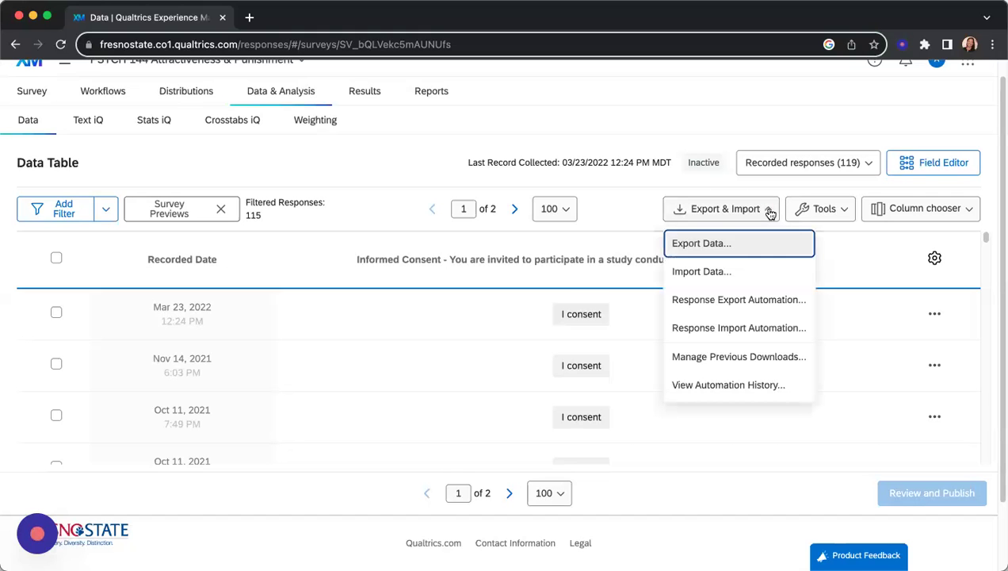
click(695, 246)
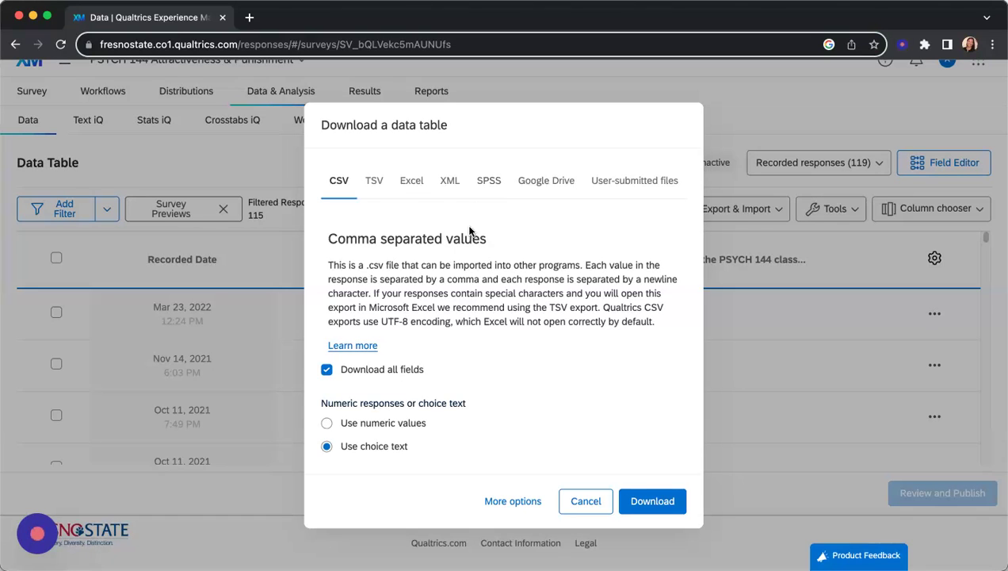
click(491, 179)
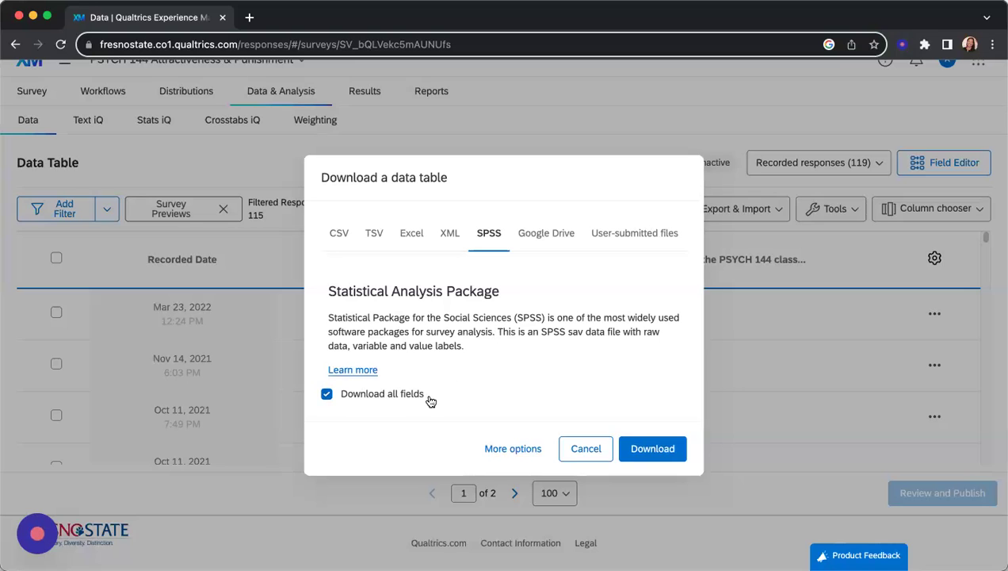
click(507, 450)
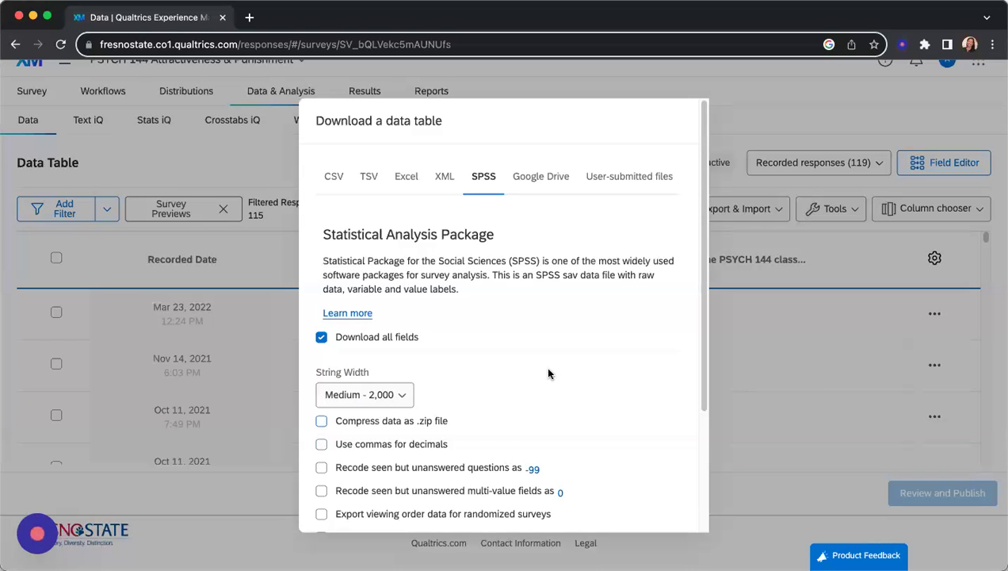
scroll(549, 367, down, 1)
scroll(550, 370, down, 3)
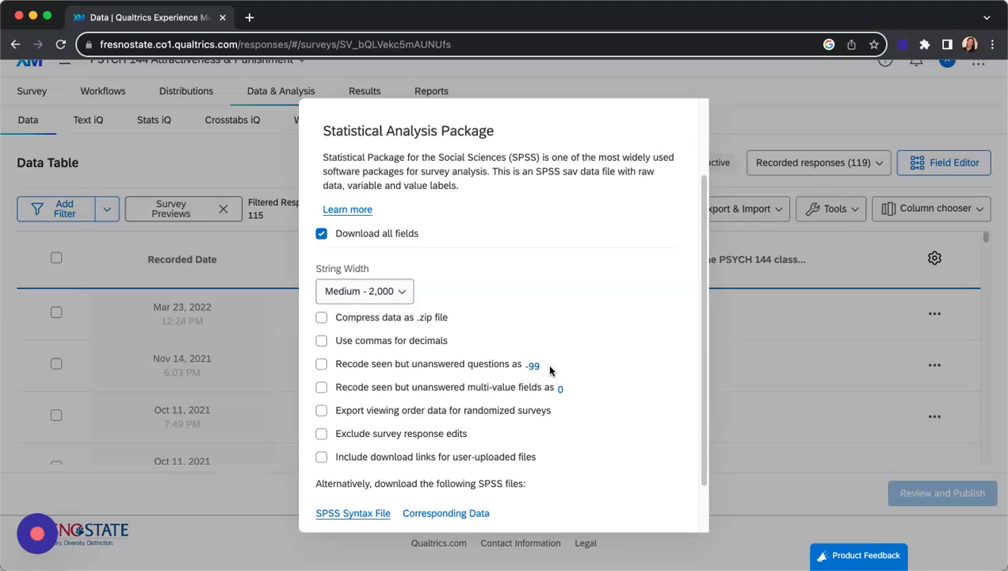
click(321, 410)
scroll(588, 391, down, 2)
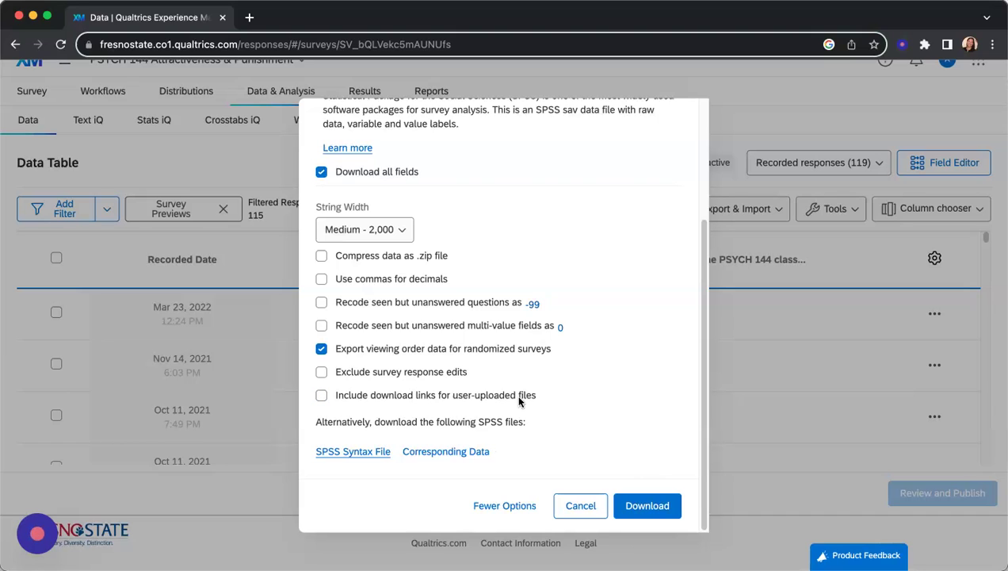
Download the SPSS file and close the Manage Downloads list.
click(648, 508)
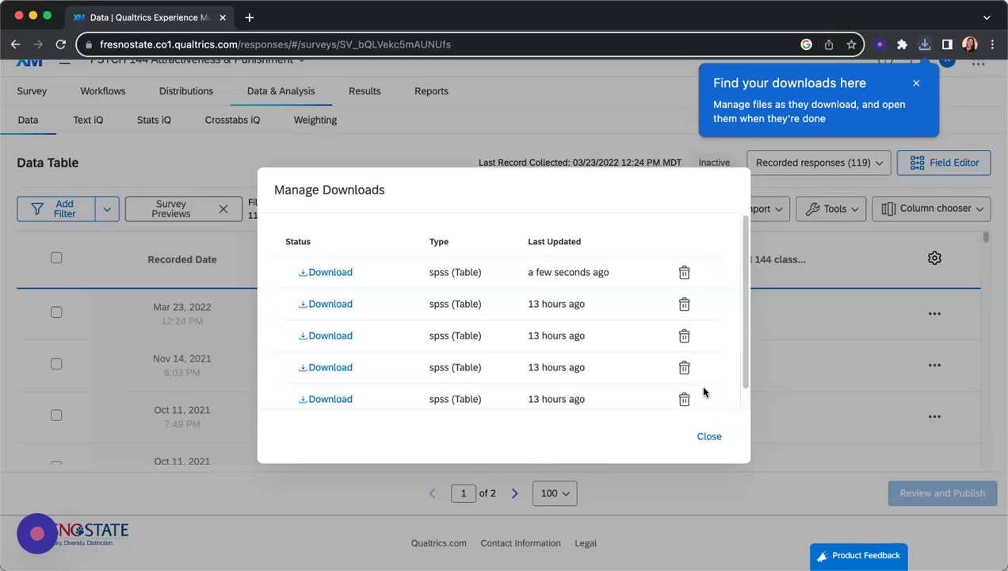
click(703, 435)
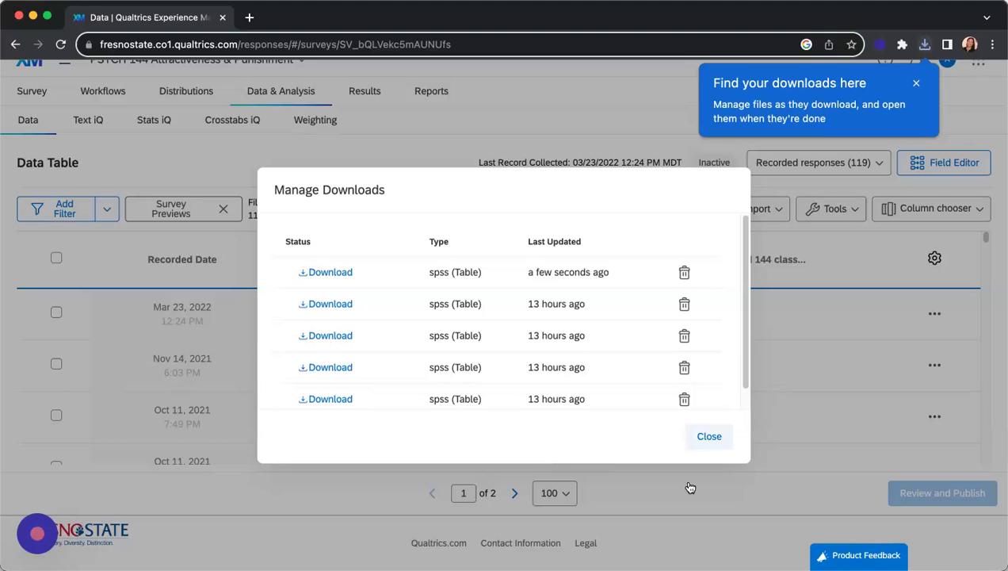